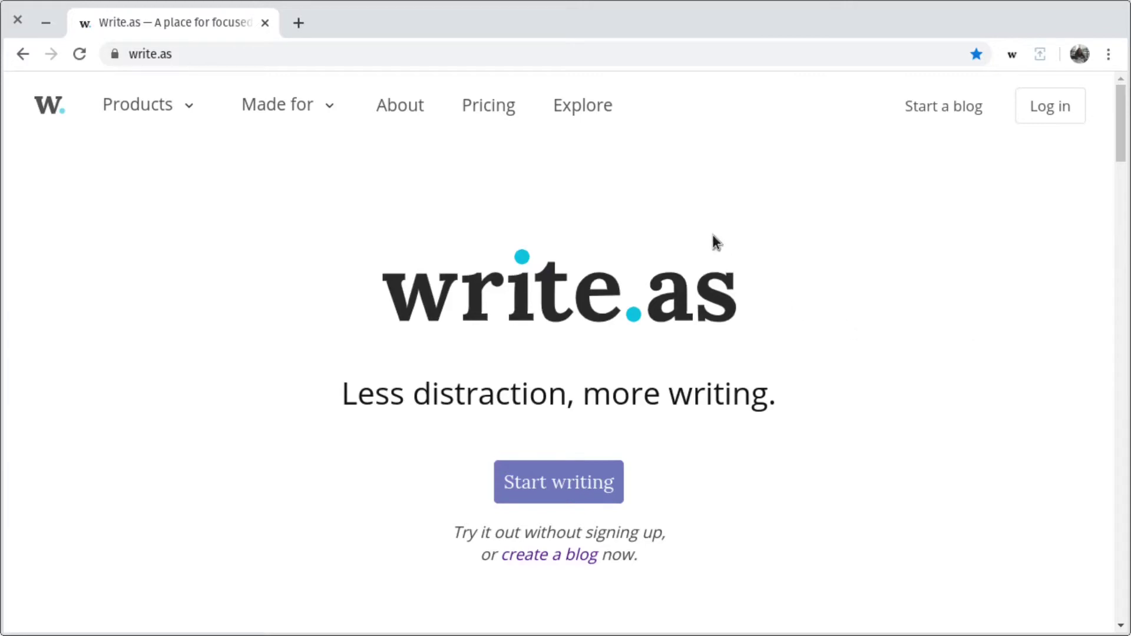
# - Start a new blog and choose to sign up with the Pro plan
pyautogui.click(947, 110)
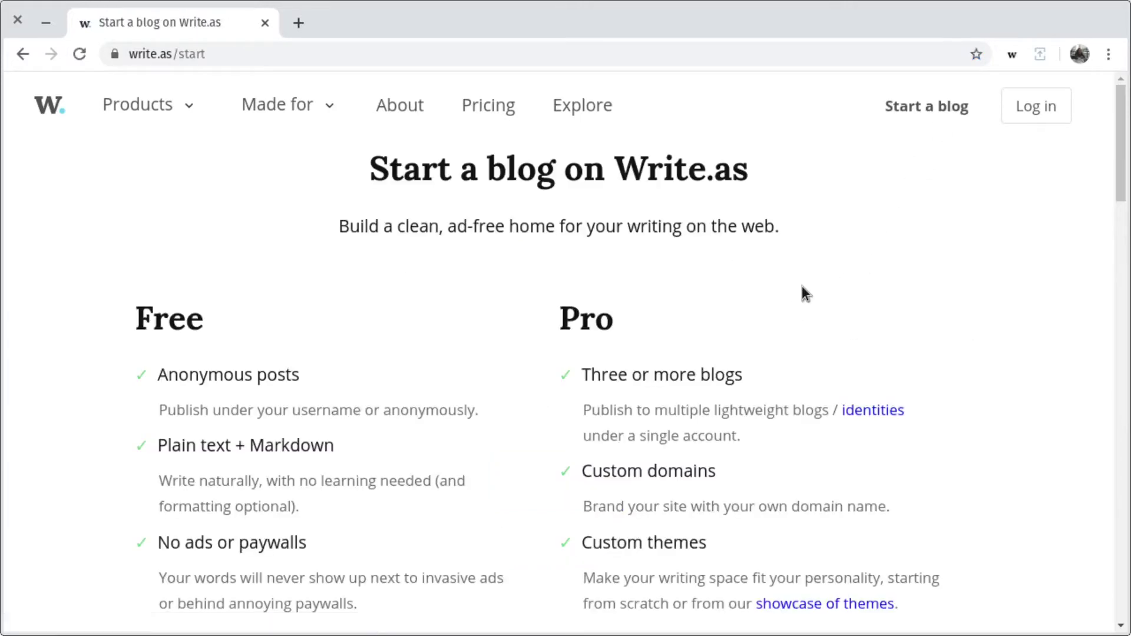
pyautogui.scroll(-6, 804, 289)
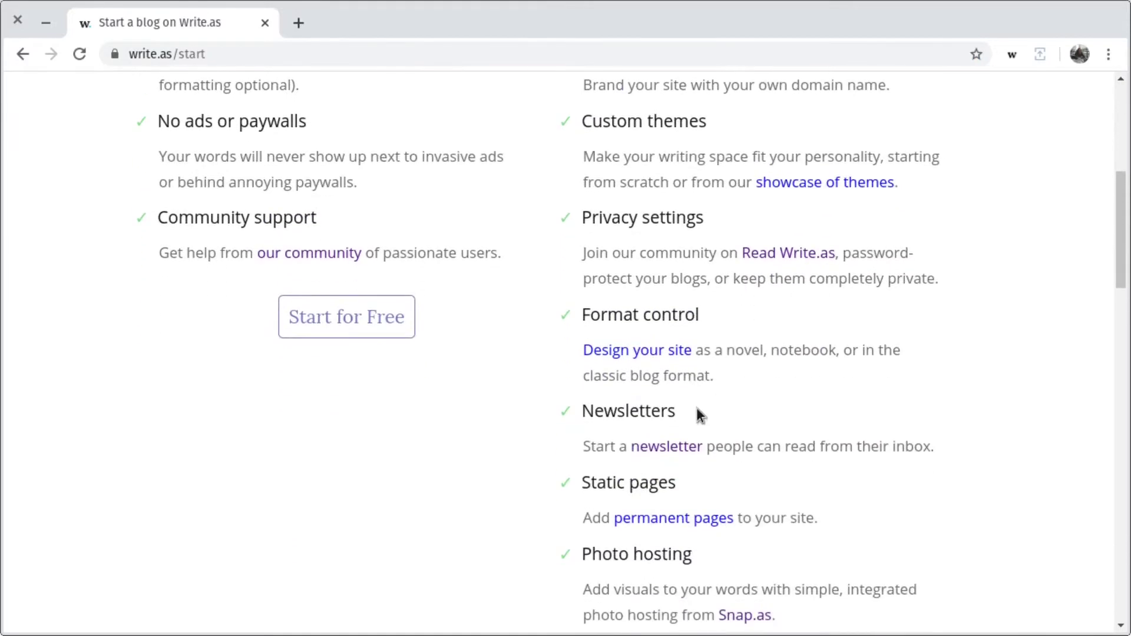
pyautogui.moveTo(698, 410); pyautogui.dragTo(580, 413)
pyautogui.scroll(-10, 770, 390)
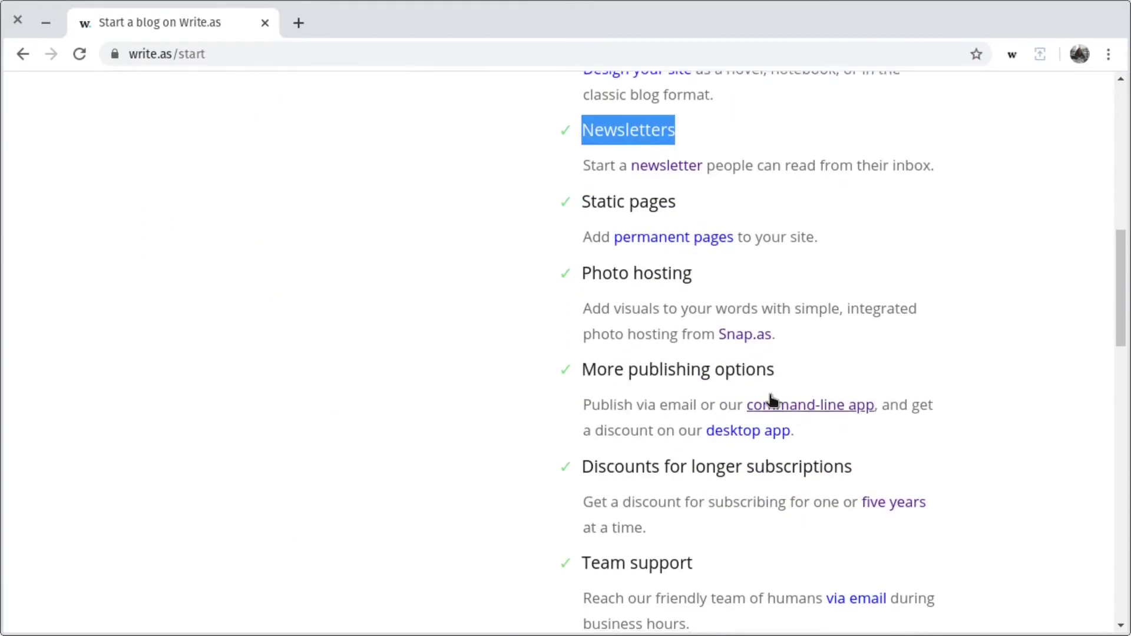
pyautogui.click(785, 334)
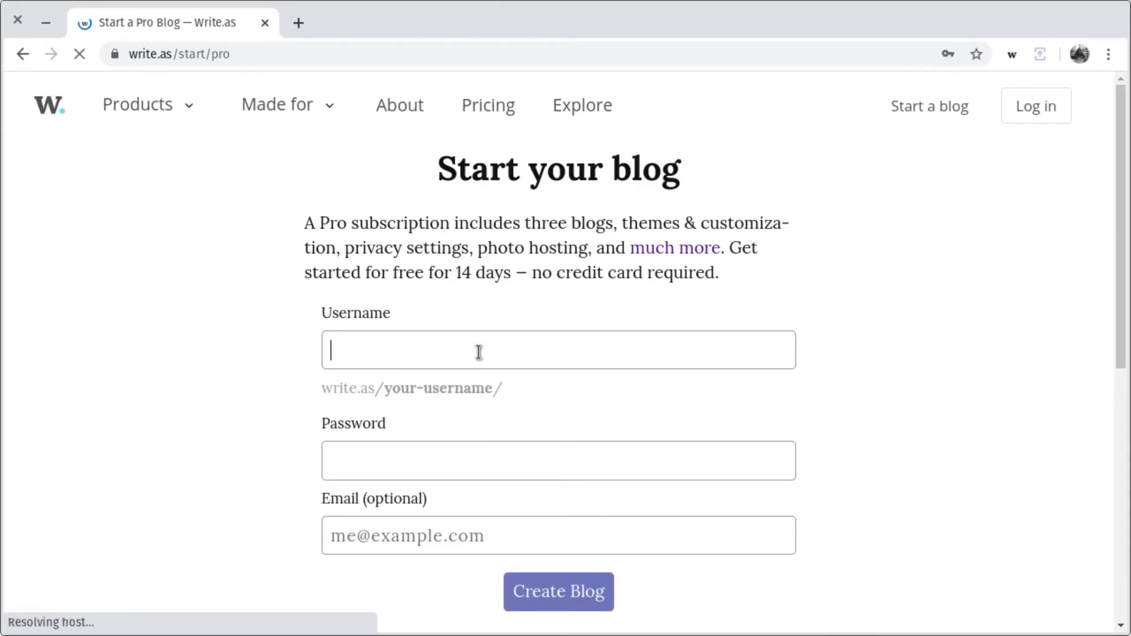
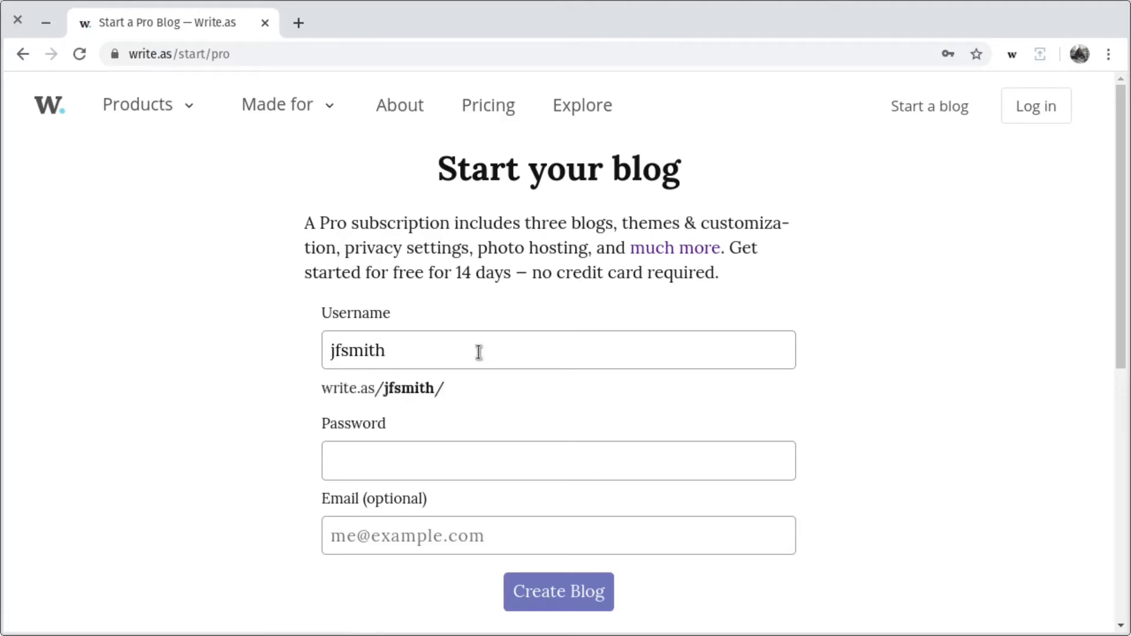
# - Enter a username, account password and e-mail address, then create the Pro blog
pyautogui.press('Tab')
pyautogui.write('password')
pyautogui.press('Tab')
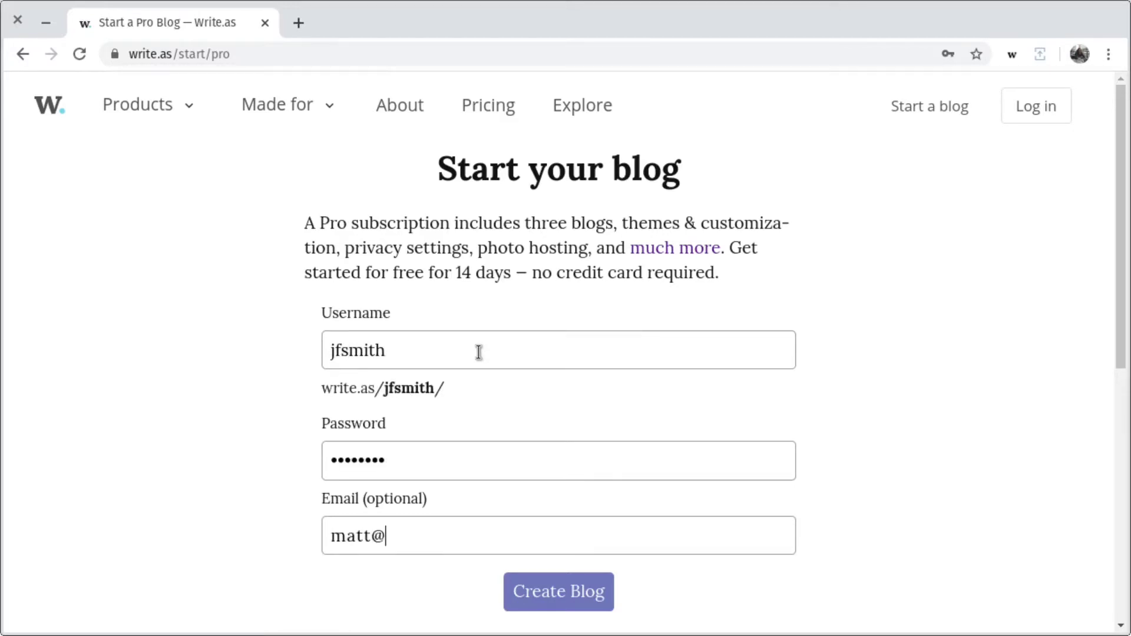
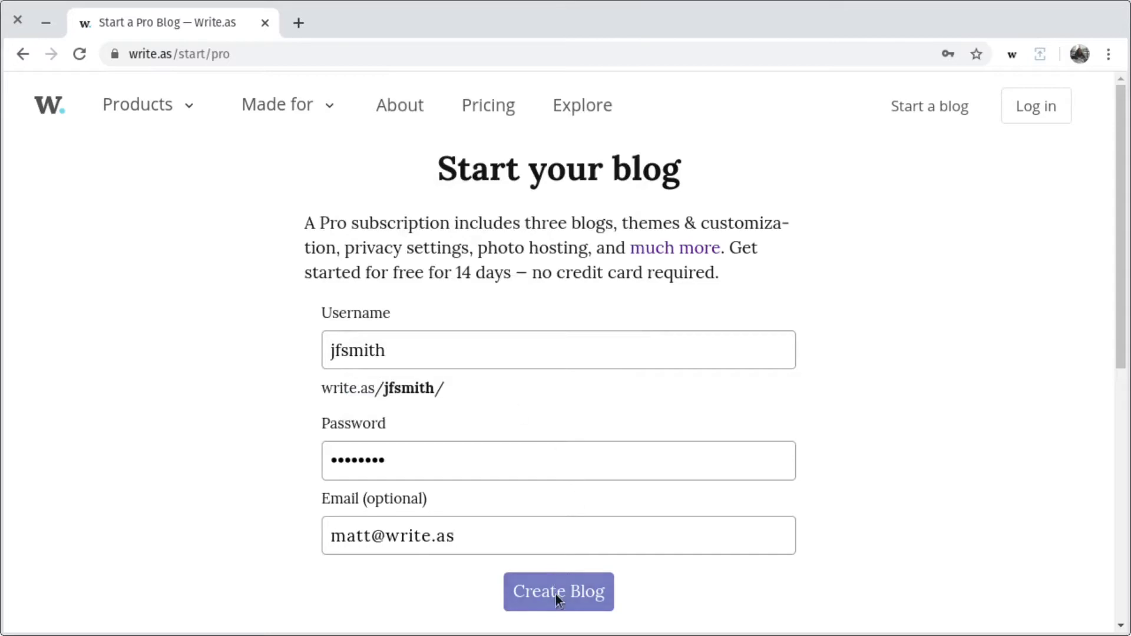
pyautogui.click(556, 595)
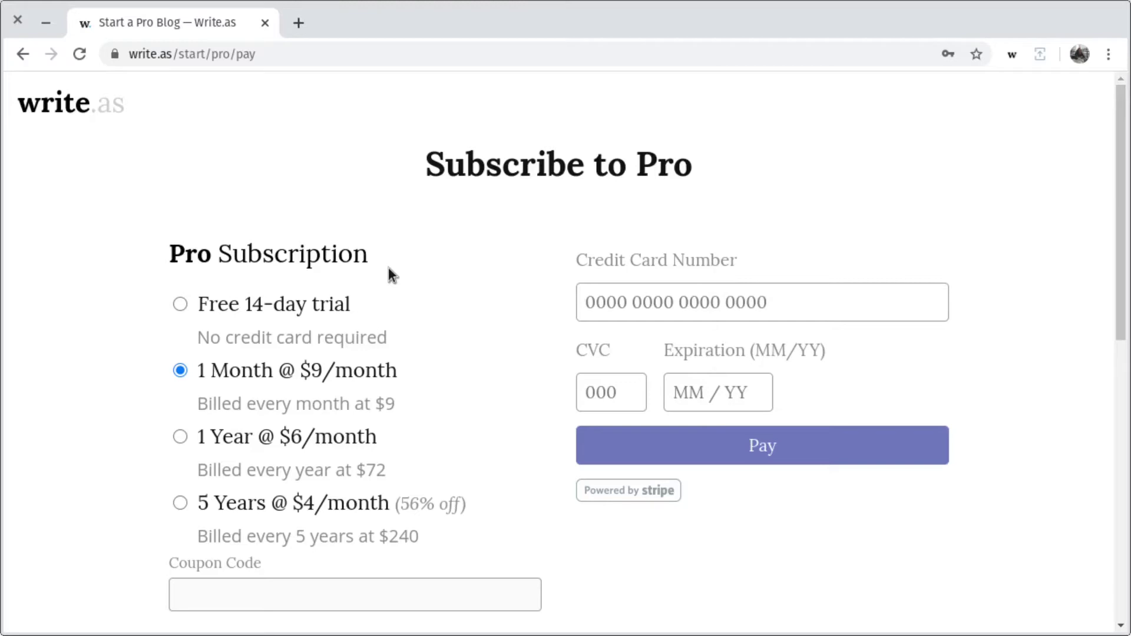
# - Choose the free 14-day trial plan and start the Pro trial
pyautogui.click(337, 312)
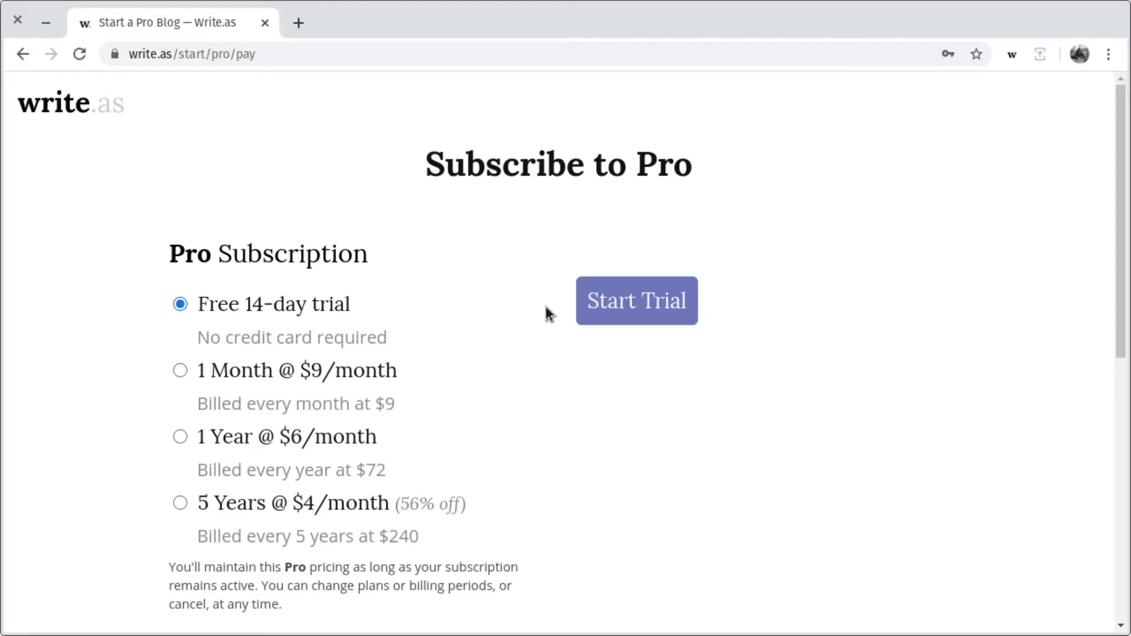
pyautogui.click(592, 307)
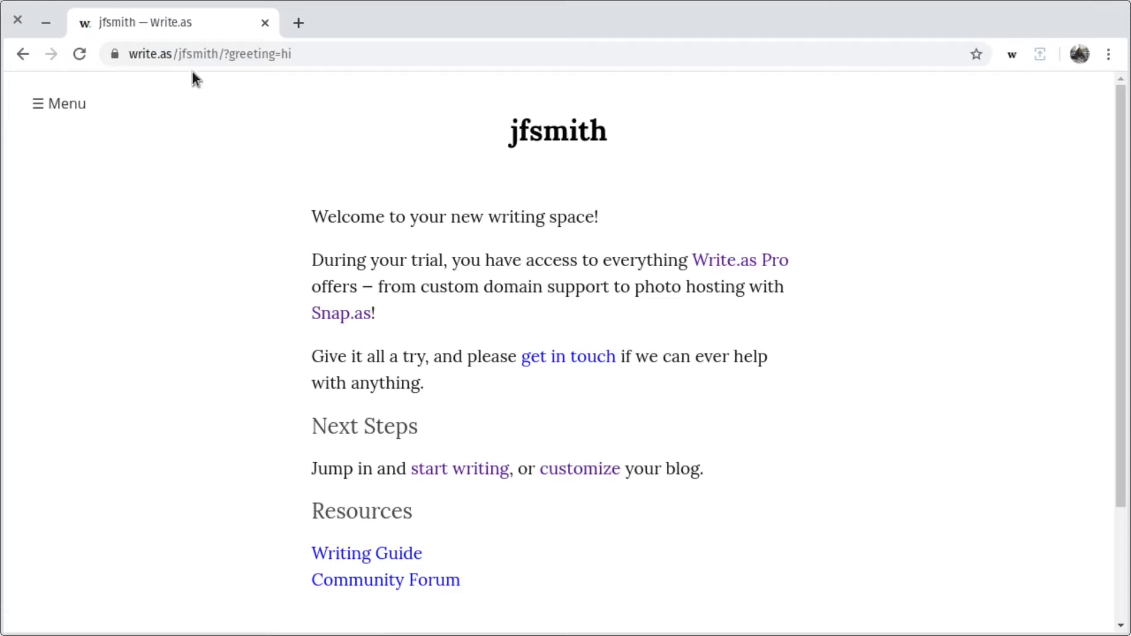
# - Select and inspect the new blog's base web address in the address bar
pyautogui.click(223, 54)
pyautogui.click(225, 56)
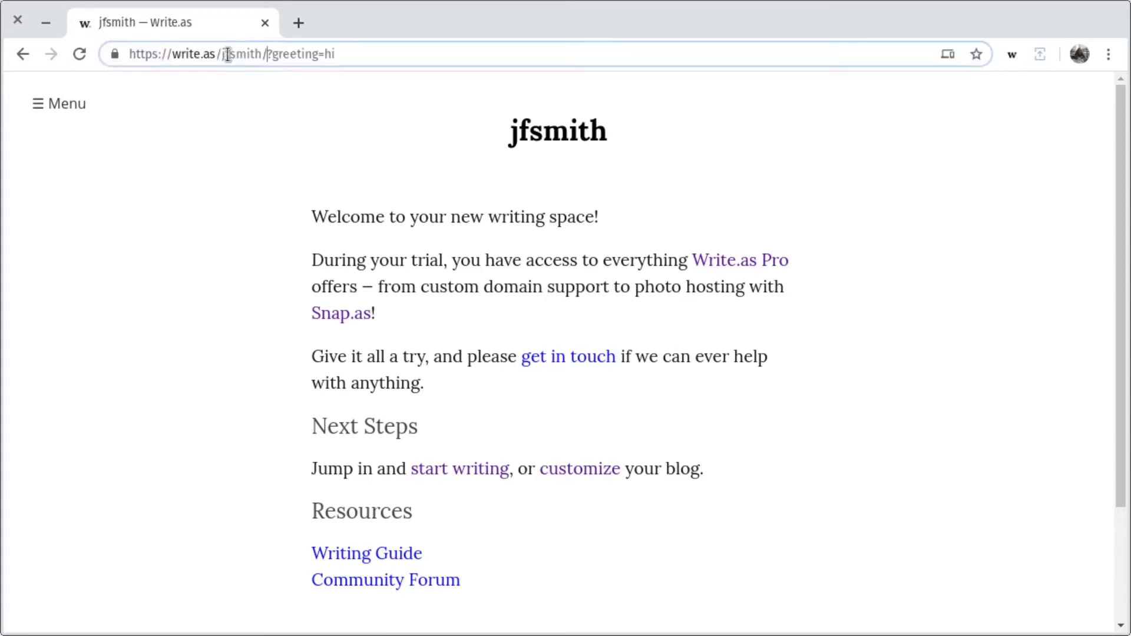
pyautogui.moveTo(267, 55); pyautogui.dragTo(126, 57)
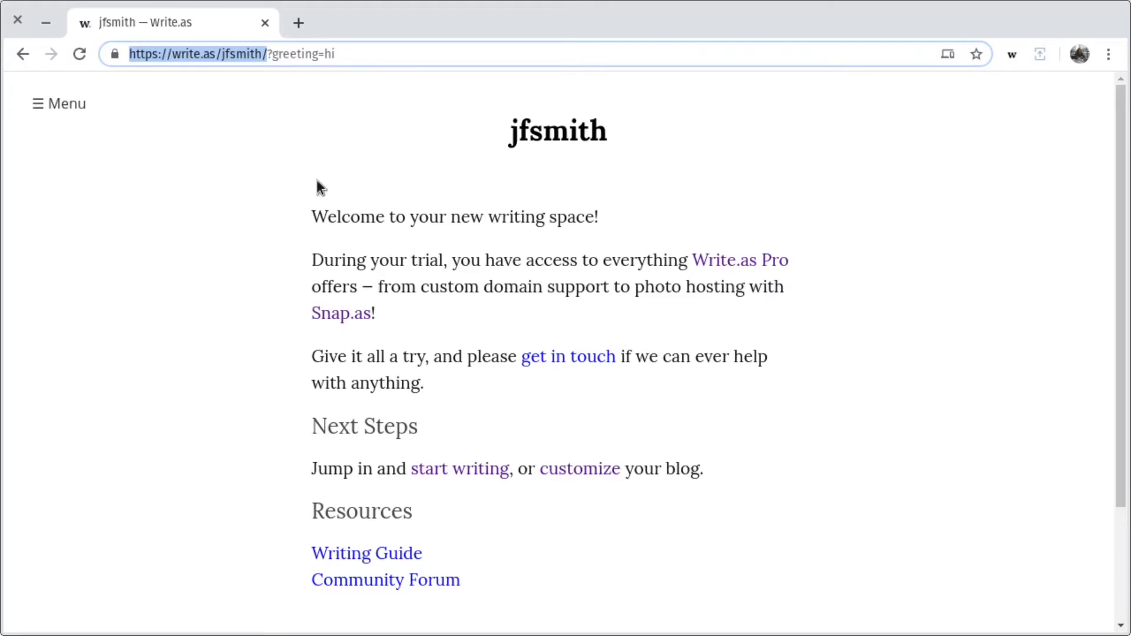
pyautogui.click(448, 252)
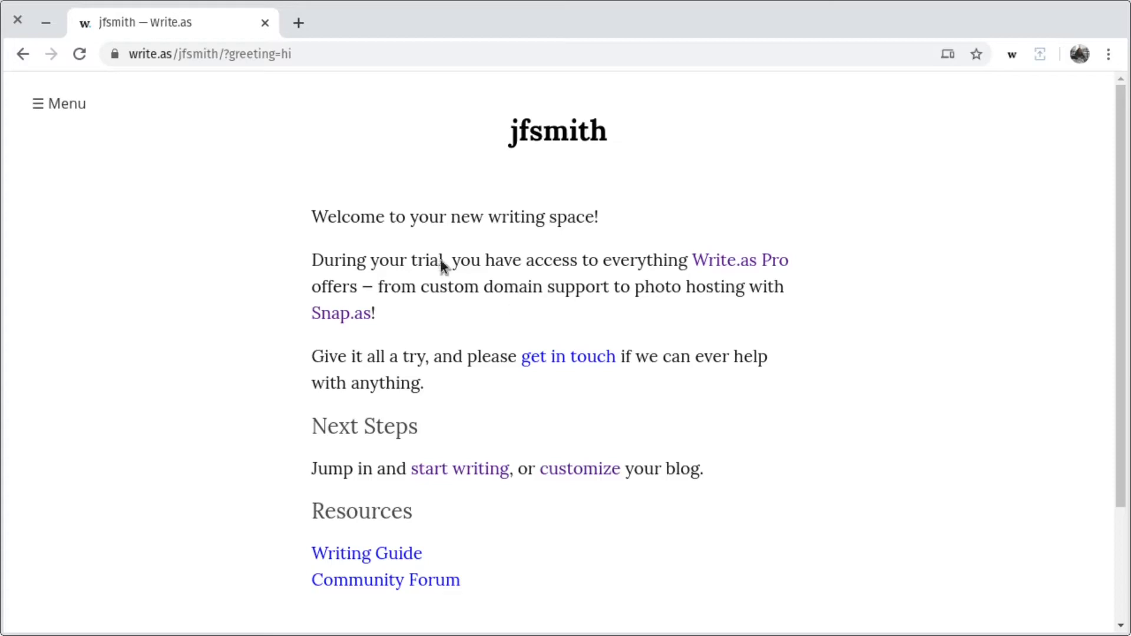
pyautogui.moveTo(76, 95)
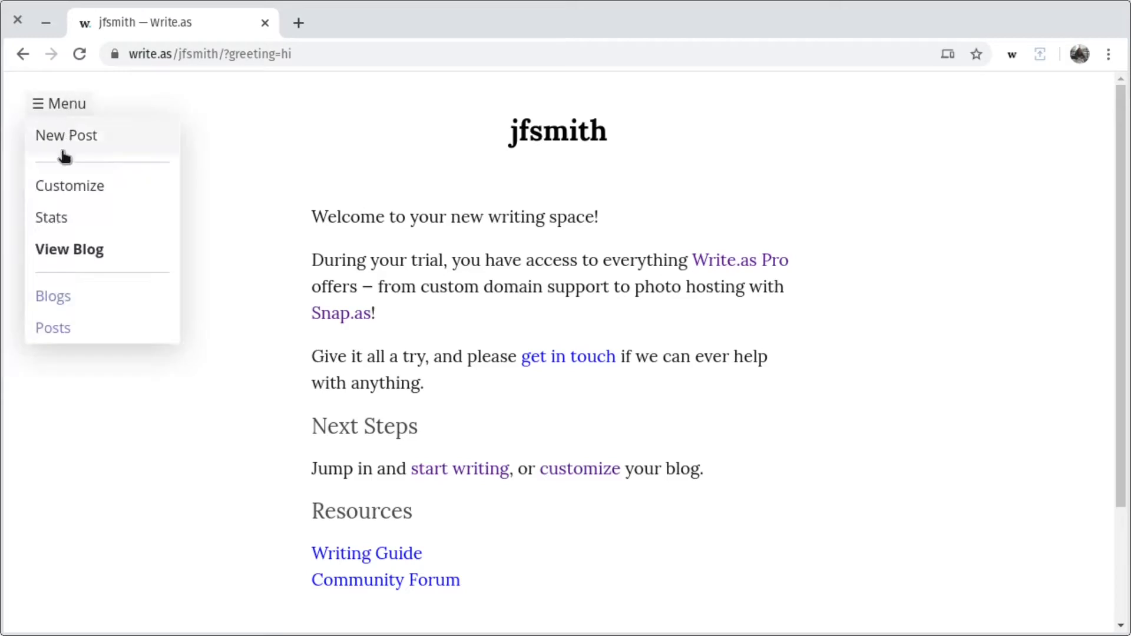
# - Change the site title to 'J. F. Smith' and add the description 'Author and poet.'
pyautogui.click(70, 184)
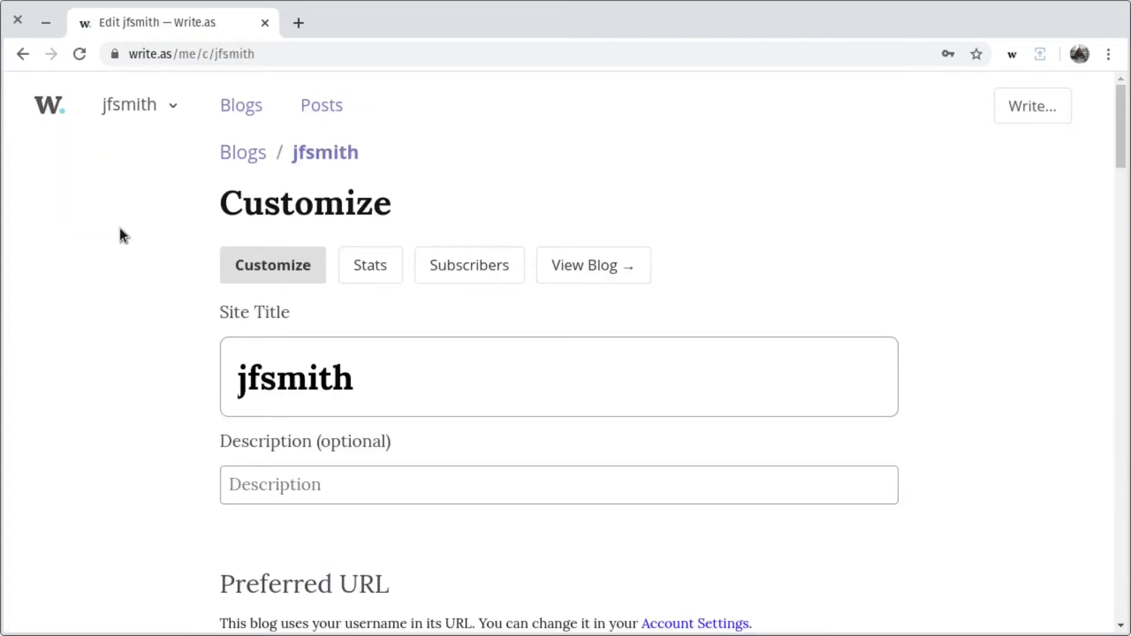
pyautogui.moveTo(276, 377); pyautogui.dragTo(182, 382)
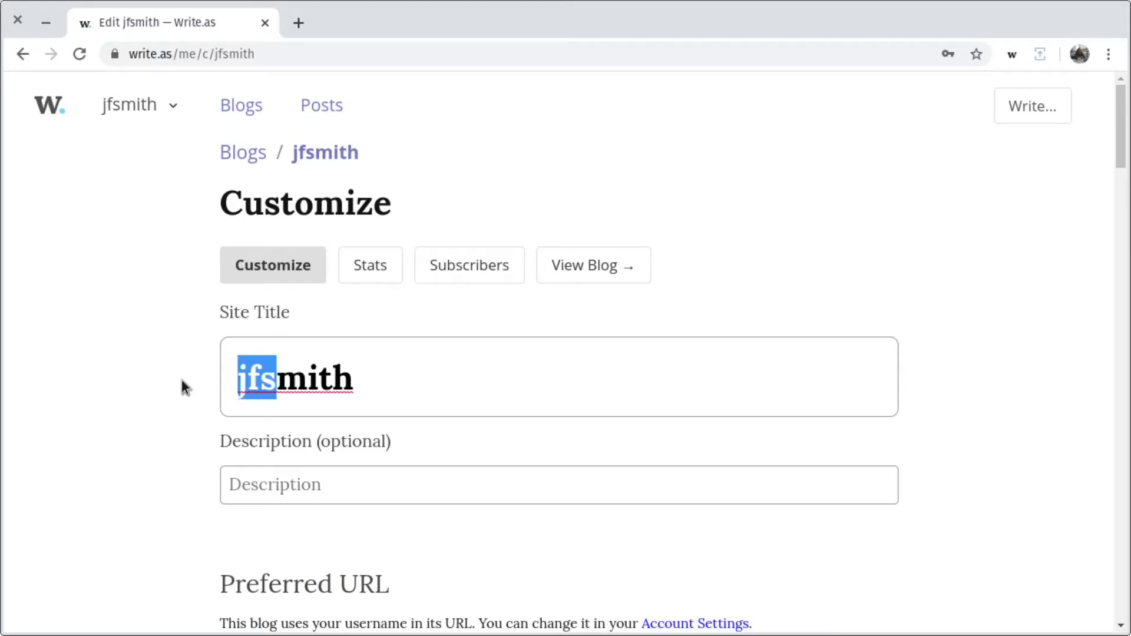
pyautogui.write('J. F. S')
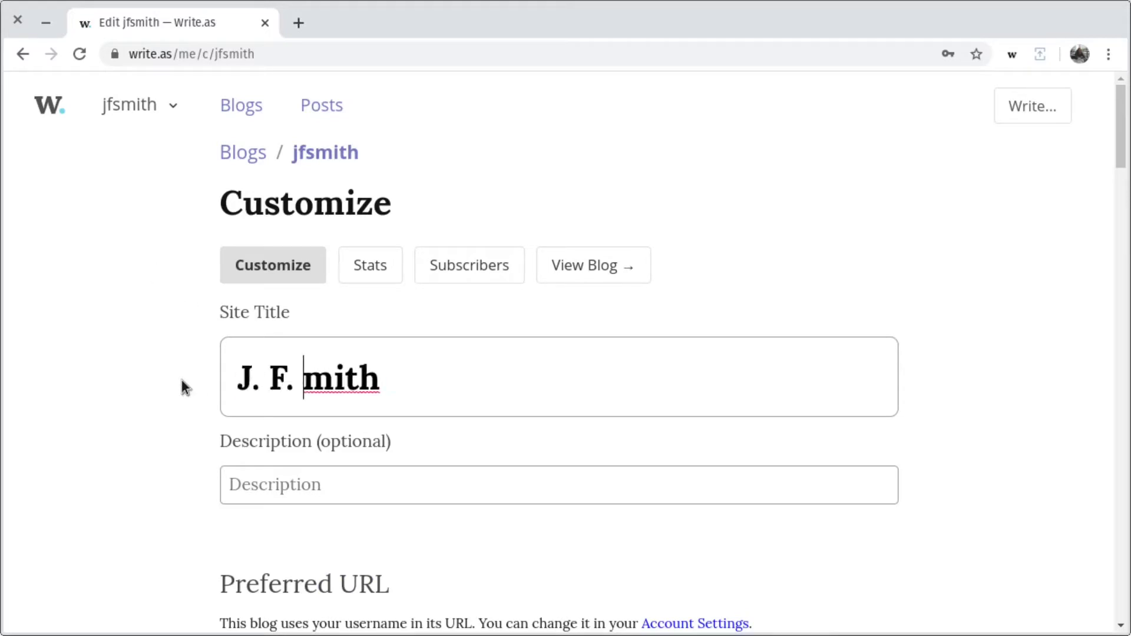
pyautogui.click(267, 481)
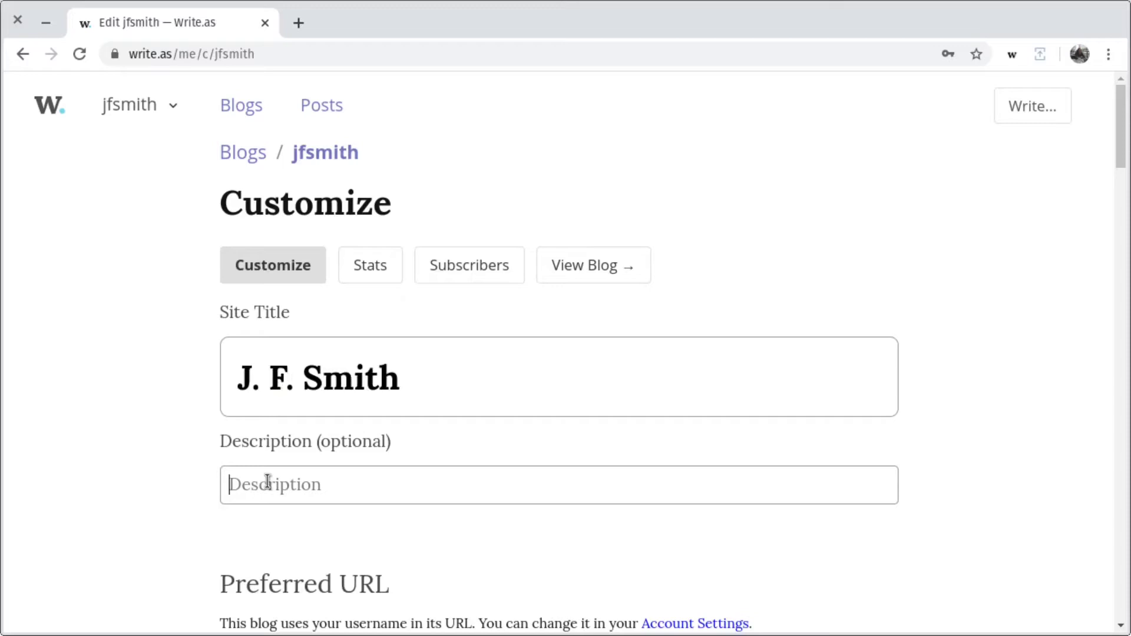
pyautogui.write('Author an')
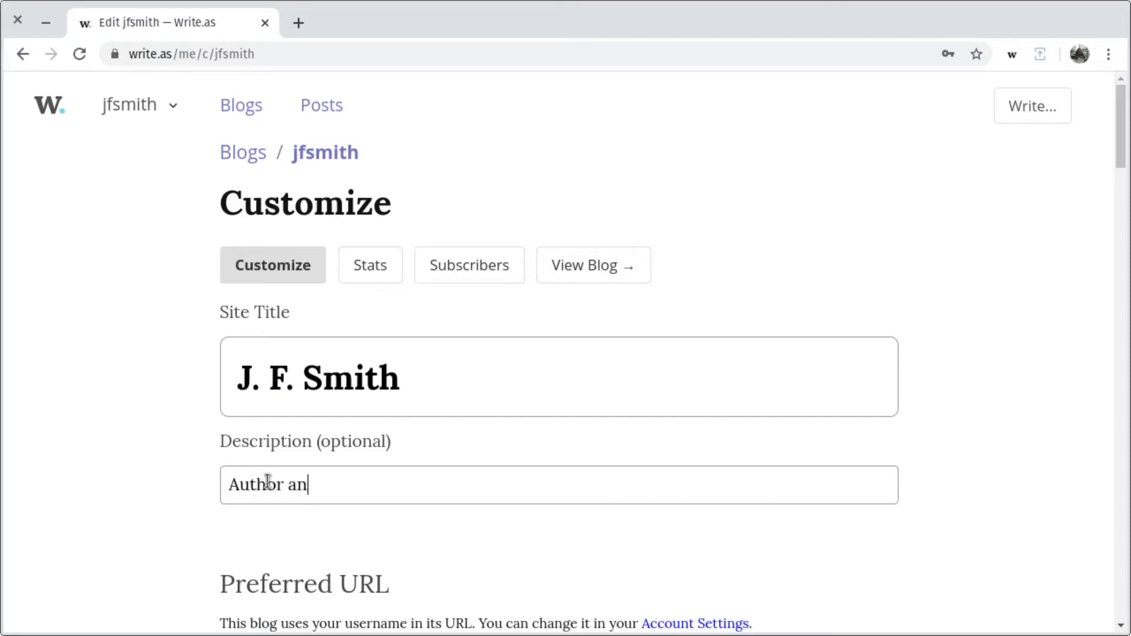
pyautogui.write('d poet.')
# - Enable email subscriptions and save the blog settings
pyautogui.scroll(-7, 438, 458)
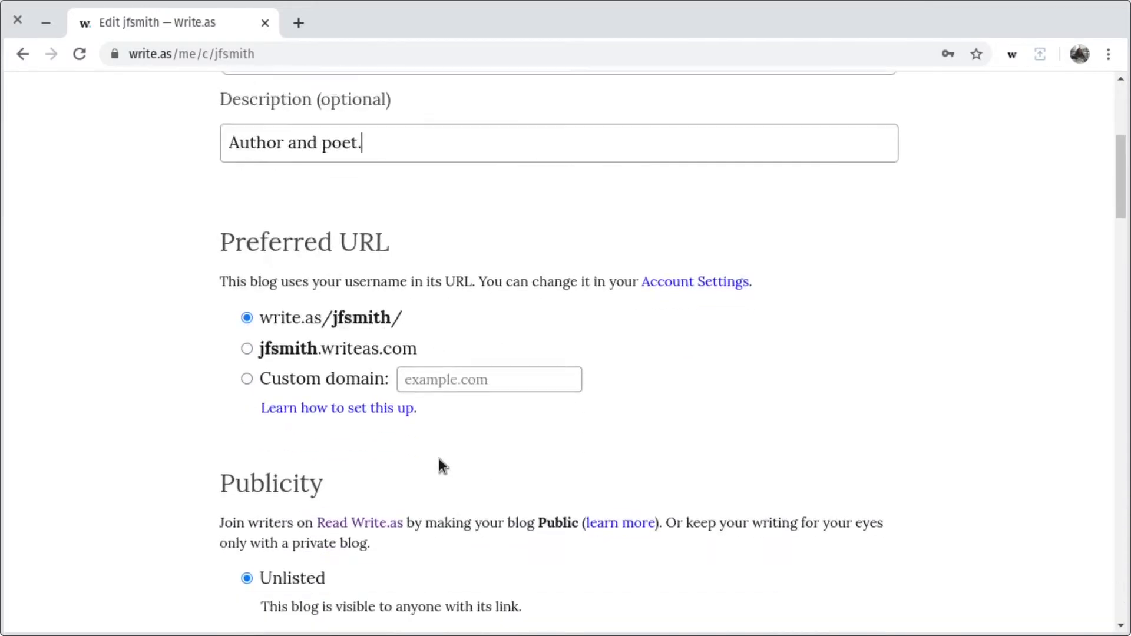
pyautogui.scroll(-10, 438, 458)
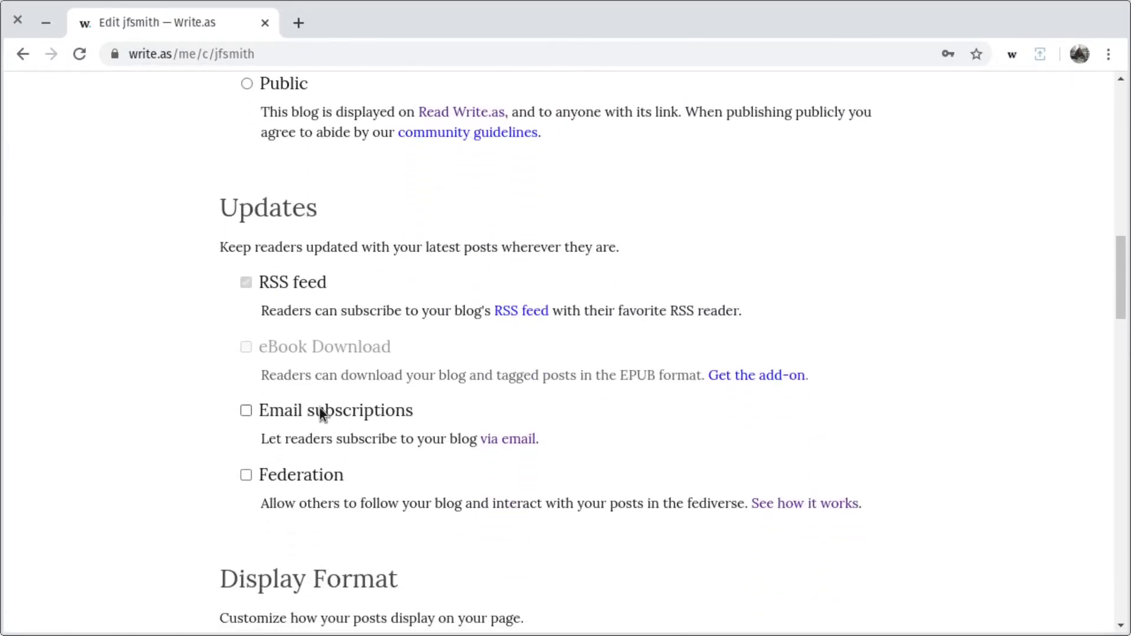
pyautogui.click(319, 409)
pyautogui.scroll(-15, 409, 383)
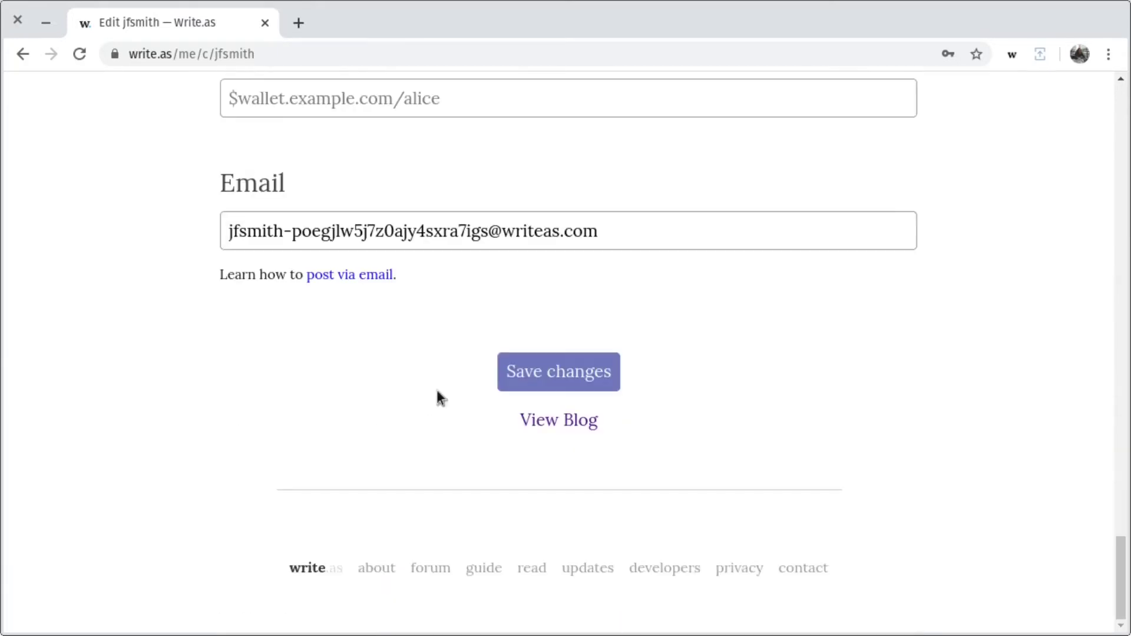
pyautogui.click(521, 377)
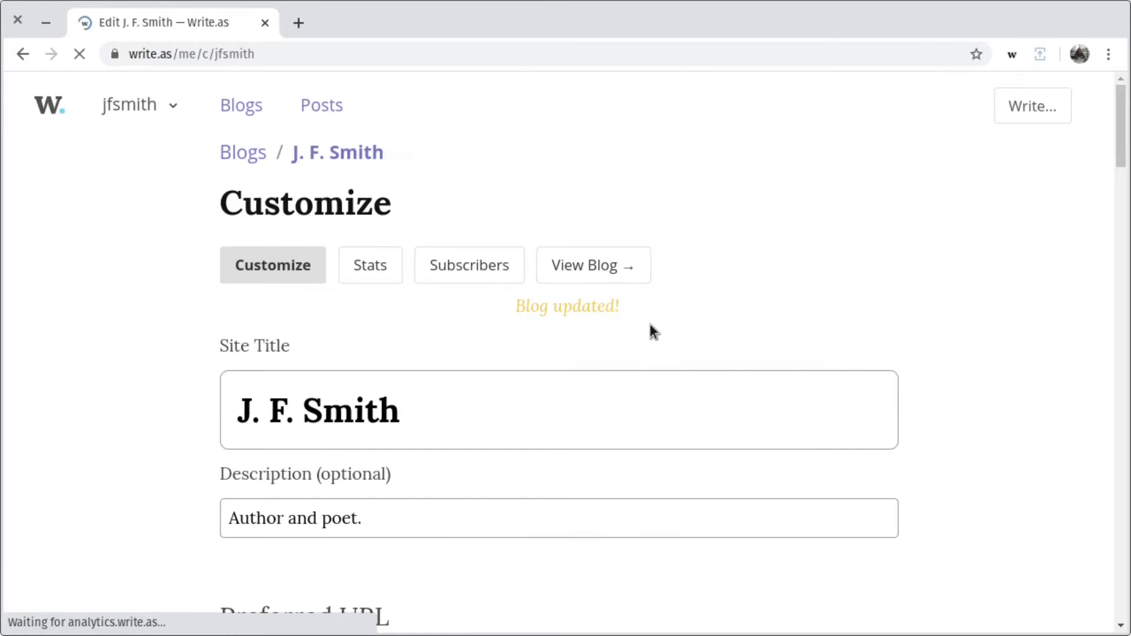
# - View the J. F. Smith blog and check its still-empty subscribers list
pyautogui.click(567, 266)
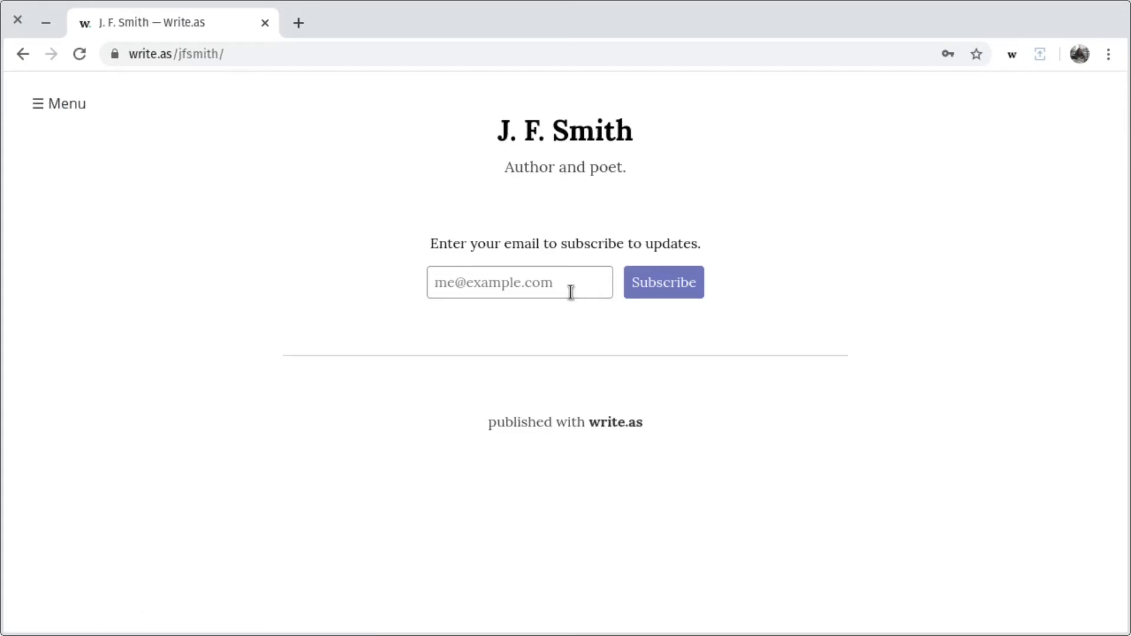
pyautogui.moveTo(56, 104)
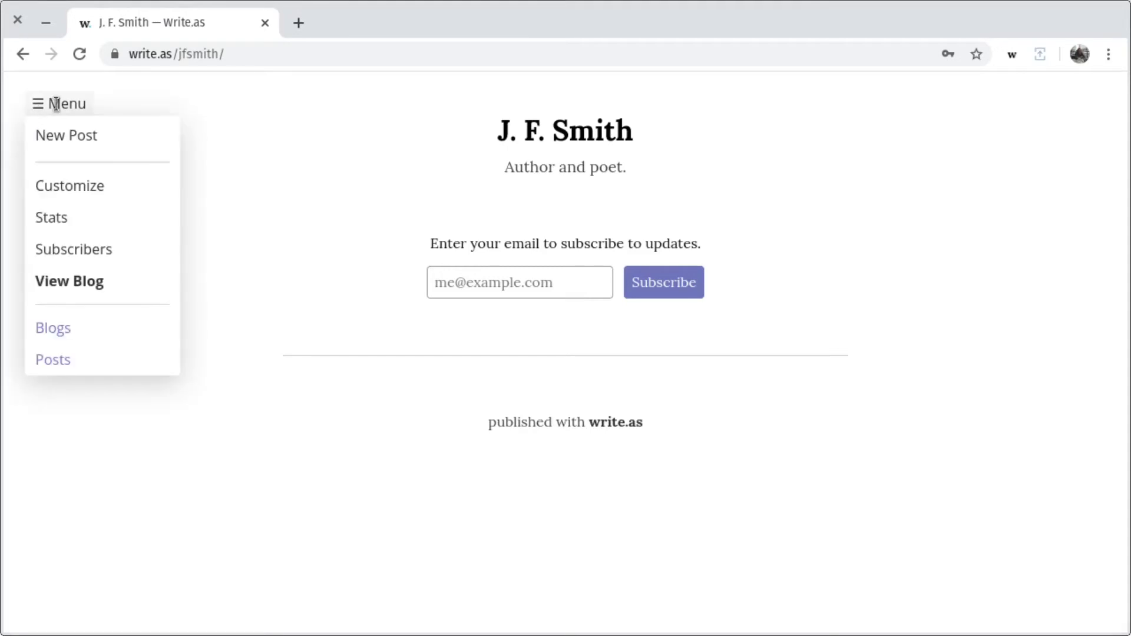
pyautogui.click(111, 257)
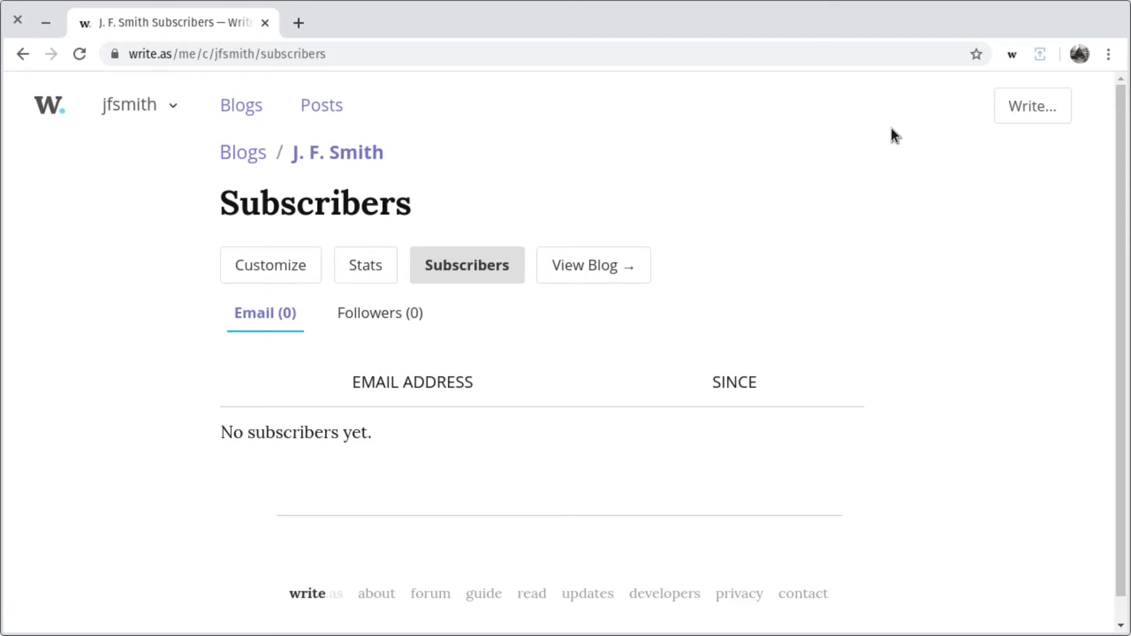
pyautogui.click(1019, 107)
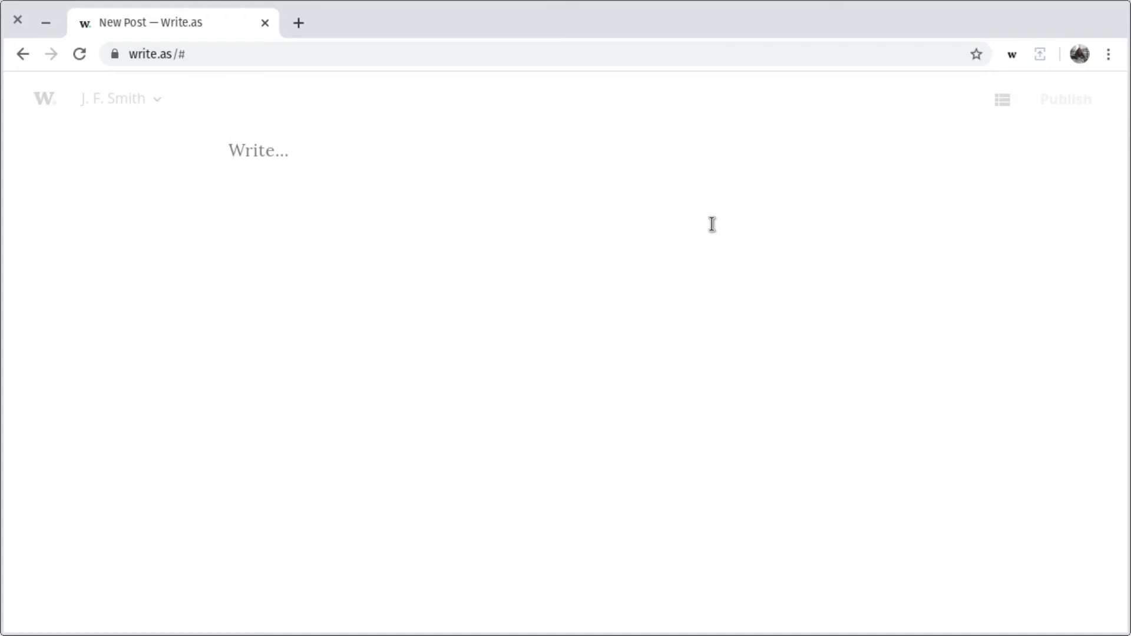
# - Type test text like 'Everything I type' in the new post, then delete it
pyautogui.write('WEv')
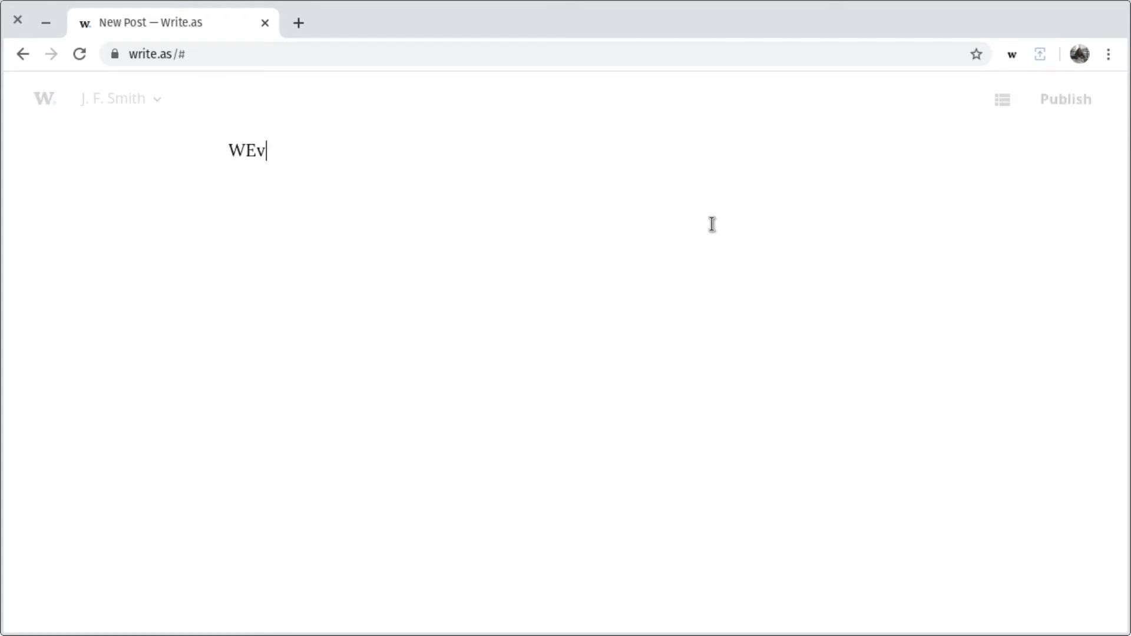
pyautogui.press('BackSpace')
pyautogui.press('BackSpace')
pyautogui.press('BackSpace')
pyautogui.write('Everything I')
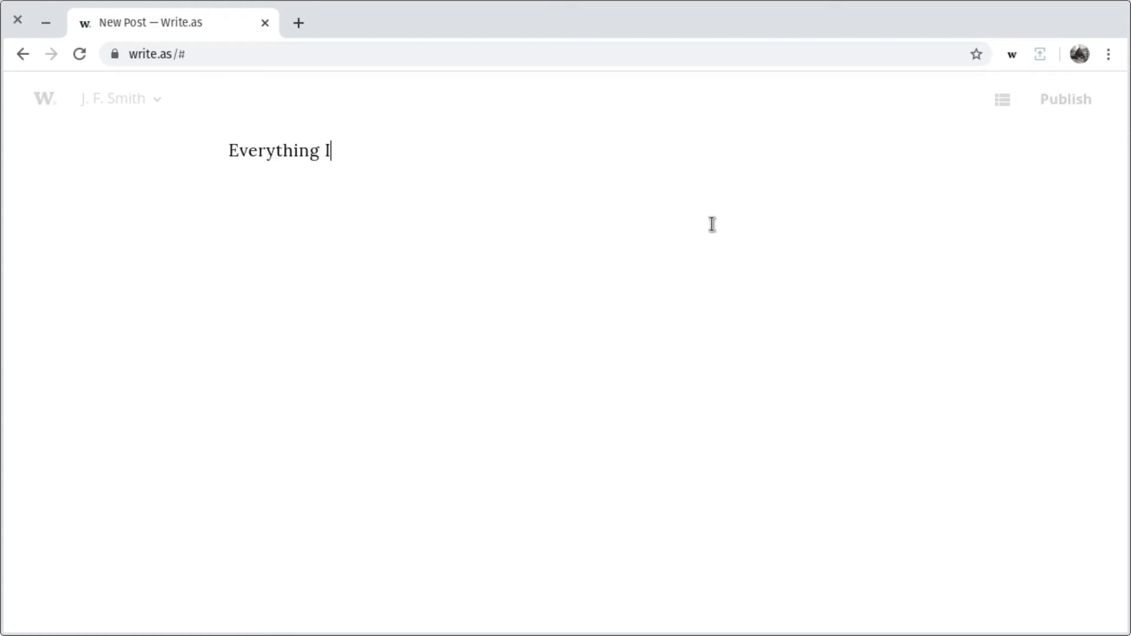
pyautogui.write(' type')
pyautogui.hotkey('ctrl', 'BackSpace')
pyautogui.hotkey('ctrl', 'BackSpace')
pyautogui.hotkey('ctrl', 'BackSpace')
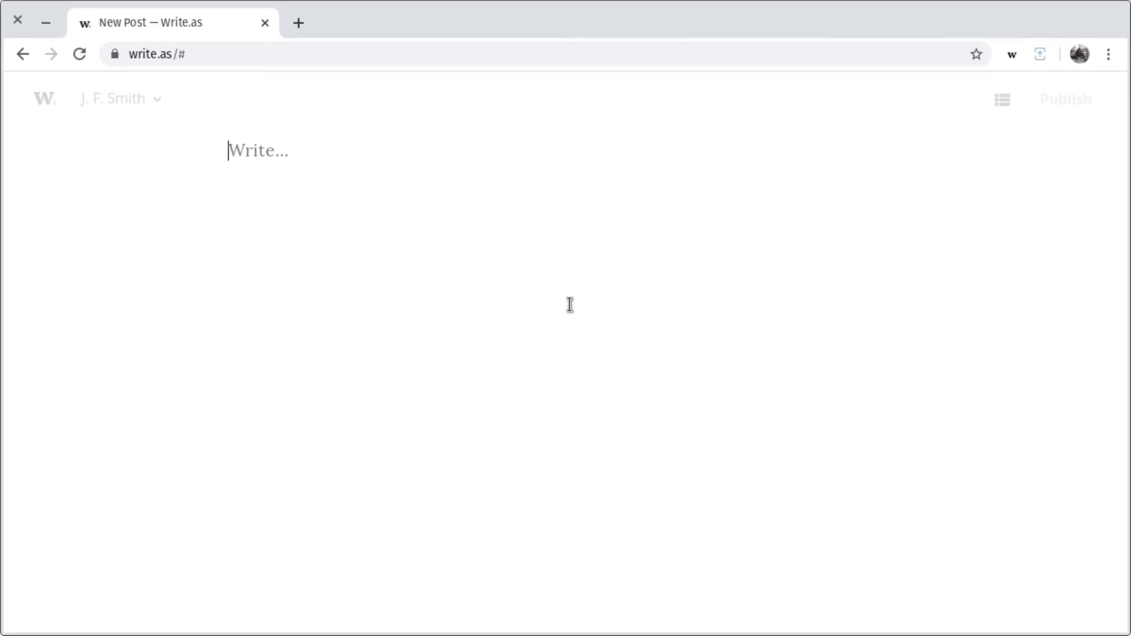
# - Write an '# About' heading and a bio line naming the novel "Prophecy Sinking"
pyautogui.write('#')
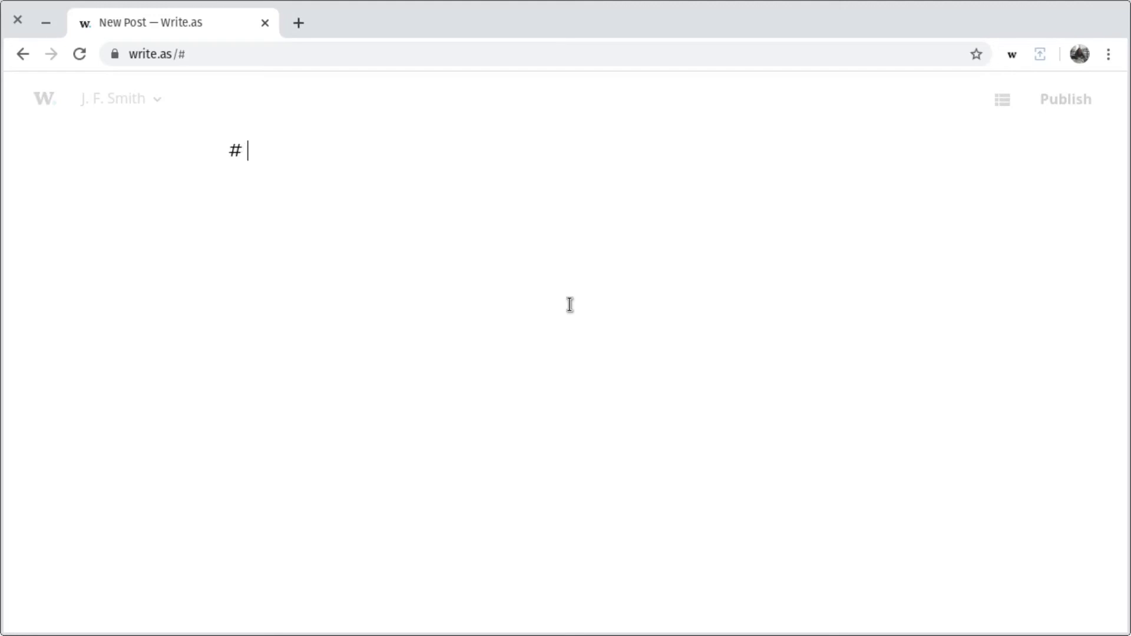
pyautogui.write(' About')
pyautogui.press('Return')
pyautogui.press('Return')
pyautogui.write('J. F. Smith is a poet, writer, and author of the new novel "Prophecy Sinking."')
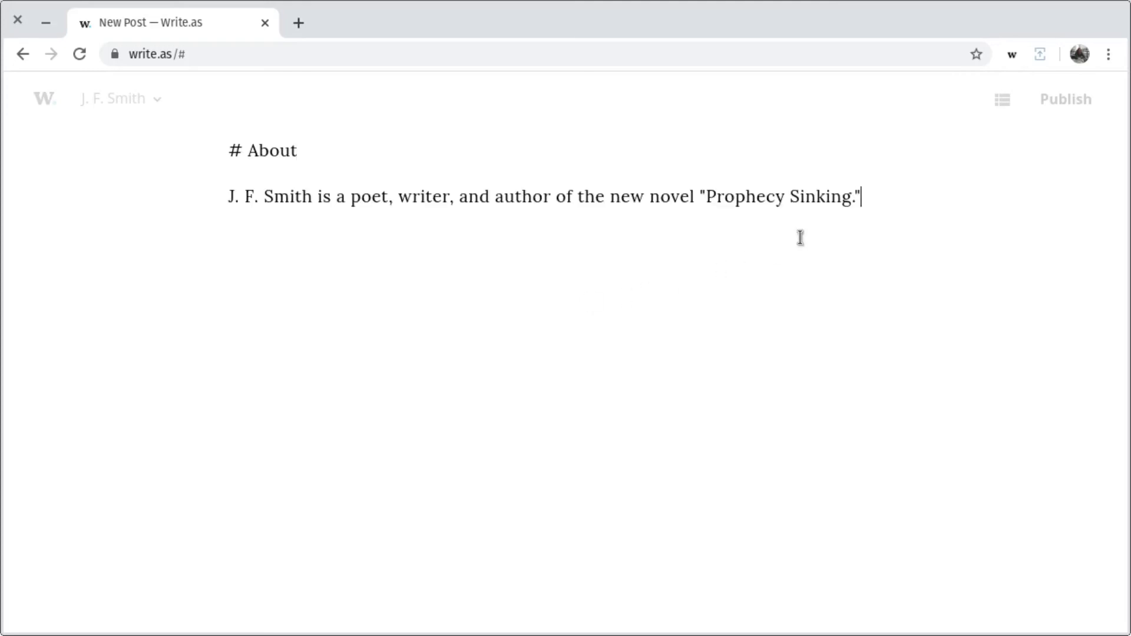
# - Italicize Prophecy Sinking by replacing its quotation marks with underscores
pyautogui.press('BackSpace')
pyautogui.press('Left')
pyautogui.write('_')
pyautogui.click(706, 196)
pyautogui.press('BackSpace')
pyautogui.write('_')
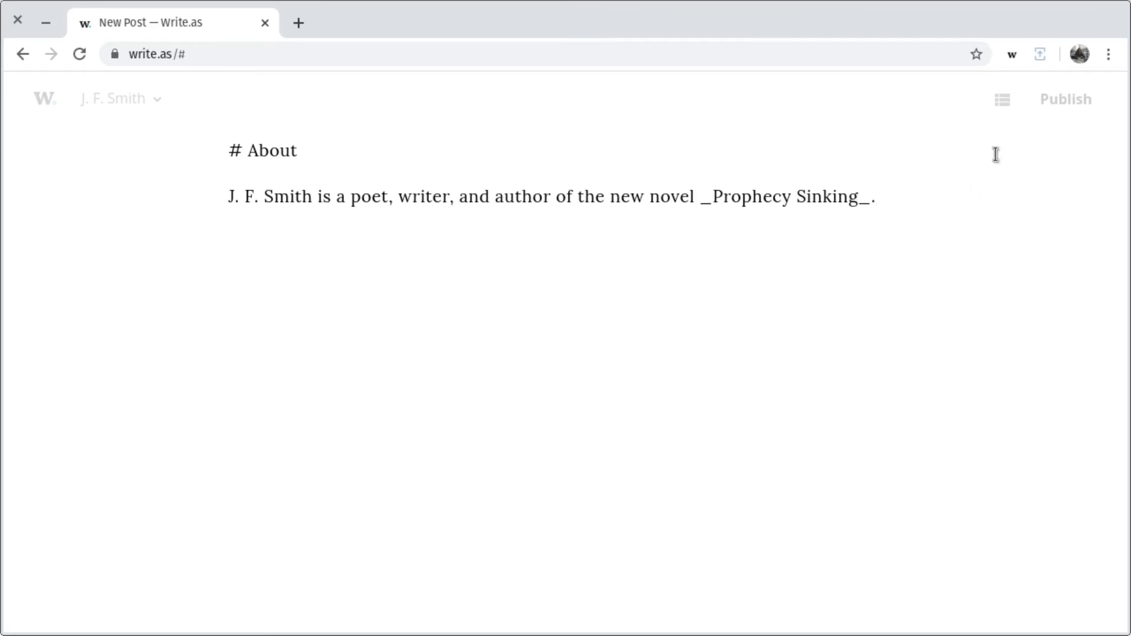
# - Publish the About post and pin it to the blog header
pyautogui.click(1065, 99)
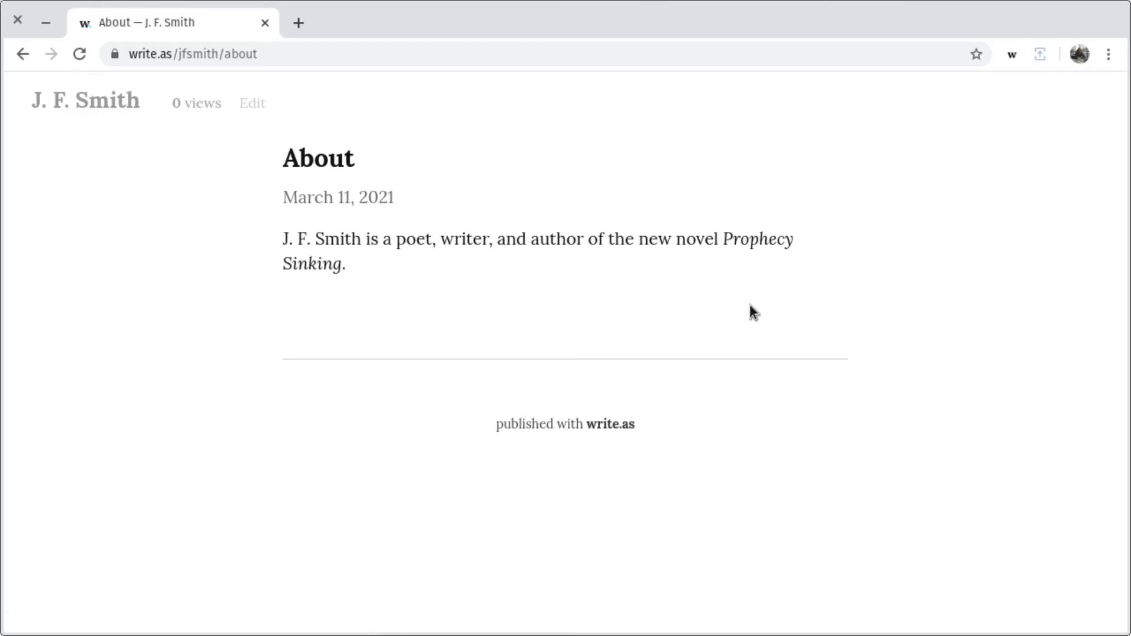
pyautogui.click(96, 106)
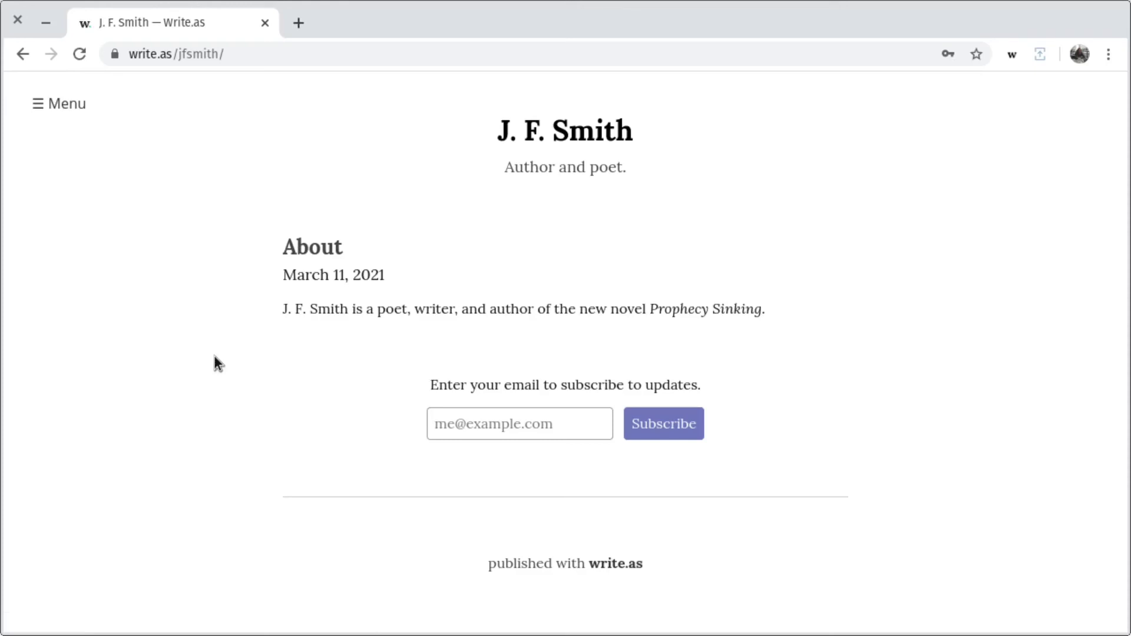
pyautogui.moveTo(348, 260)
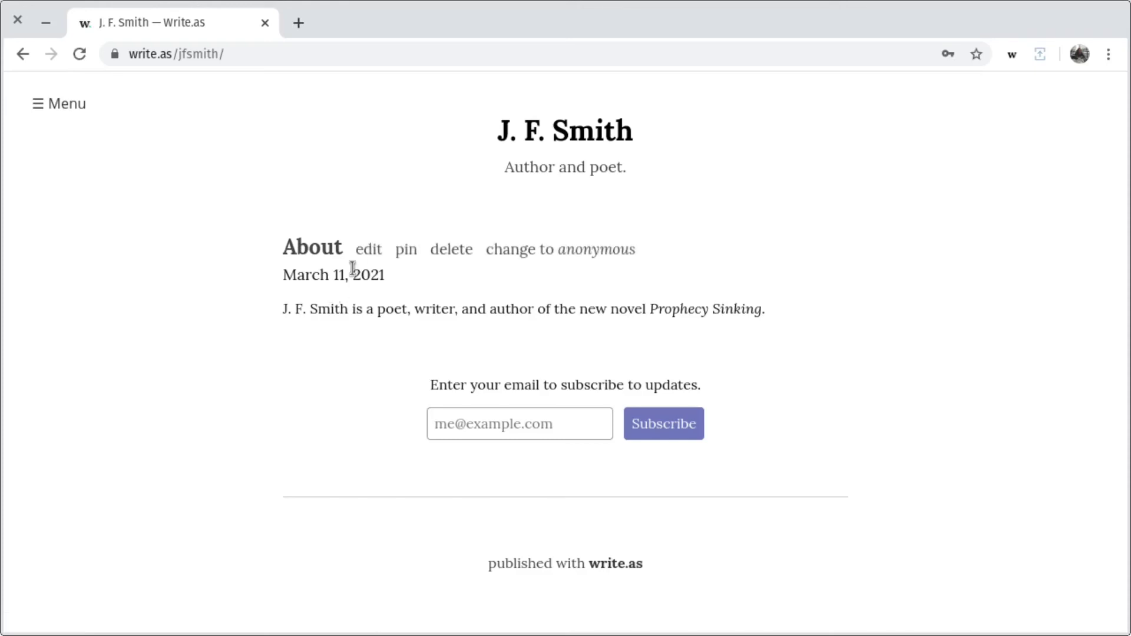
pyautogui.click(410, 252)
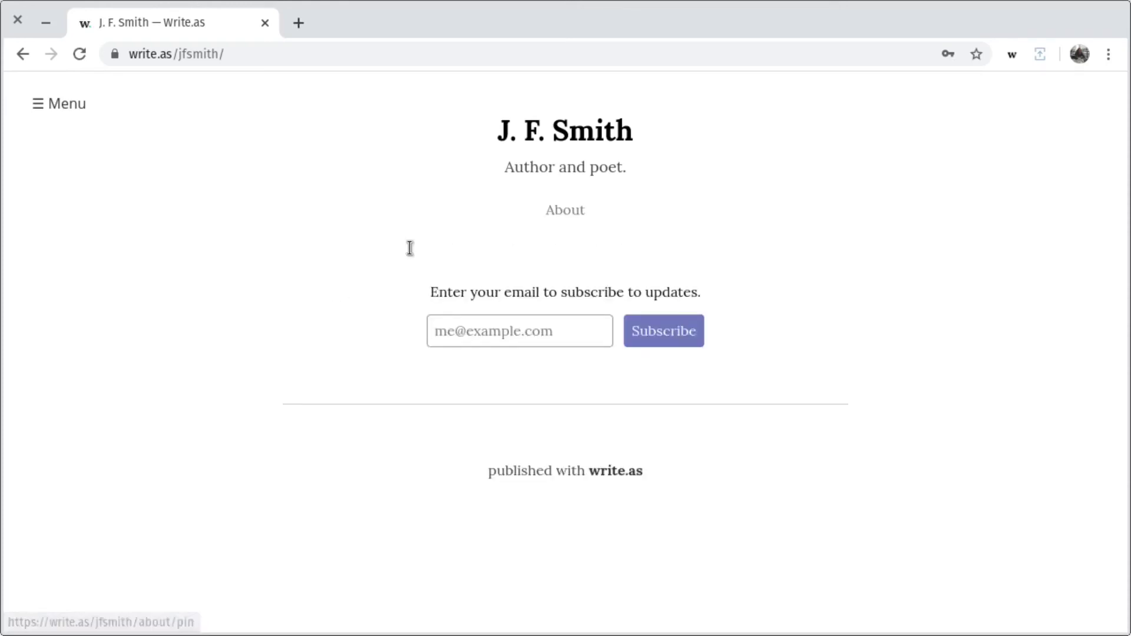
# - Unpin the About post and return to the J. F. Smith blog home page
pyautogui.click(576, 216)
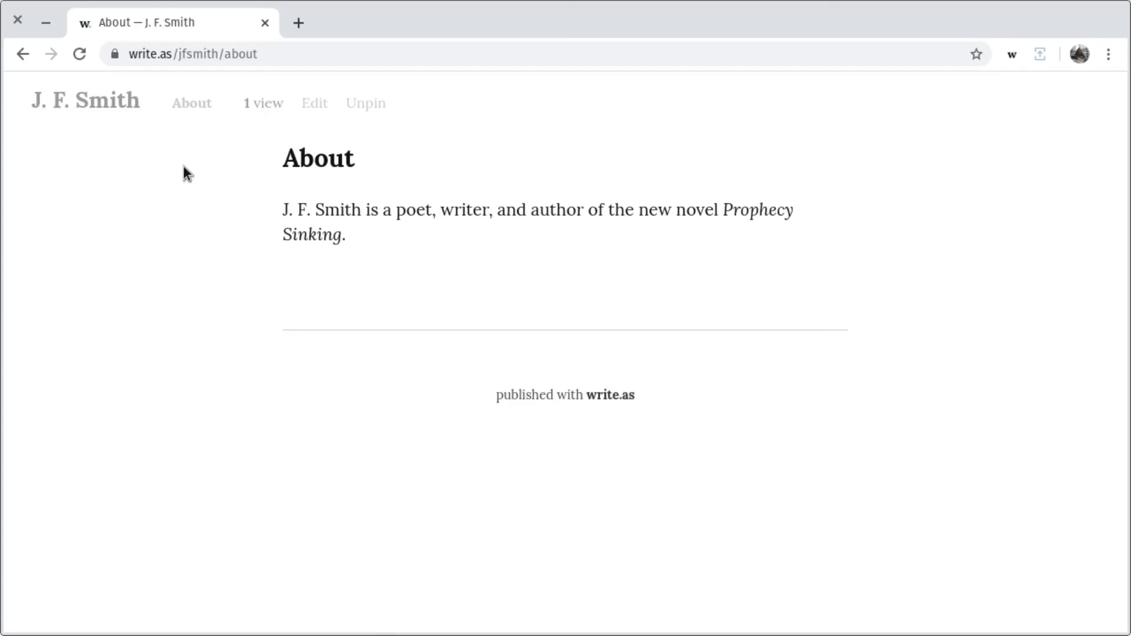
pyautogui.click(366, 104)
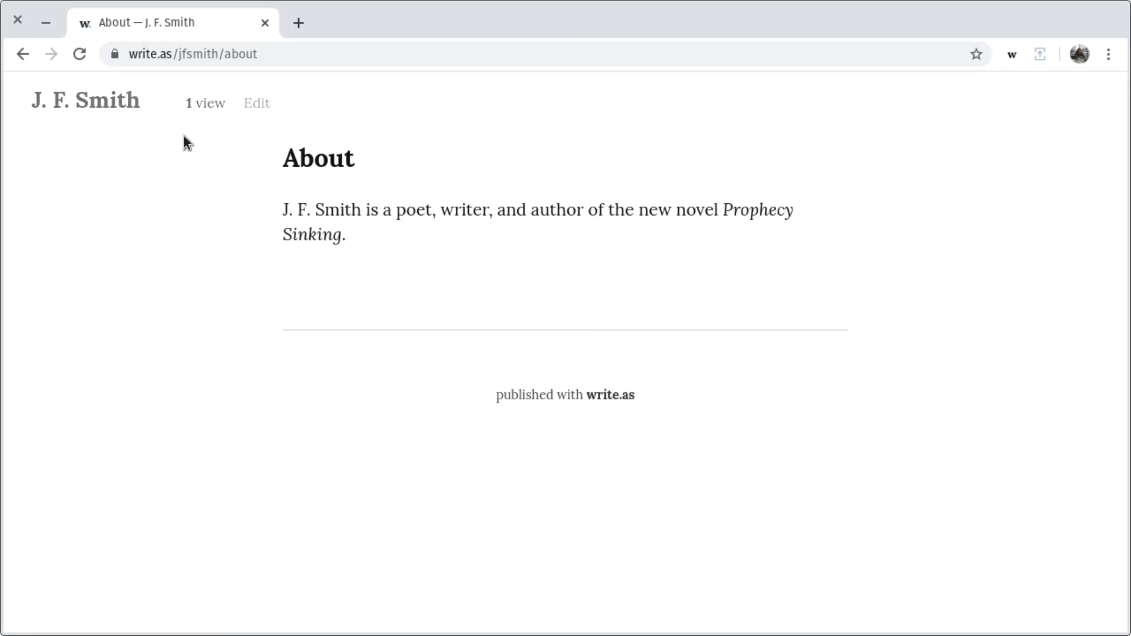
pyautogui.click(89, 100)
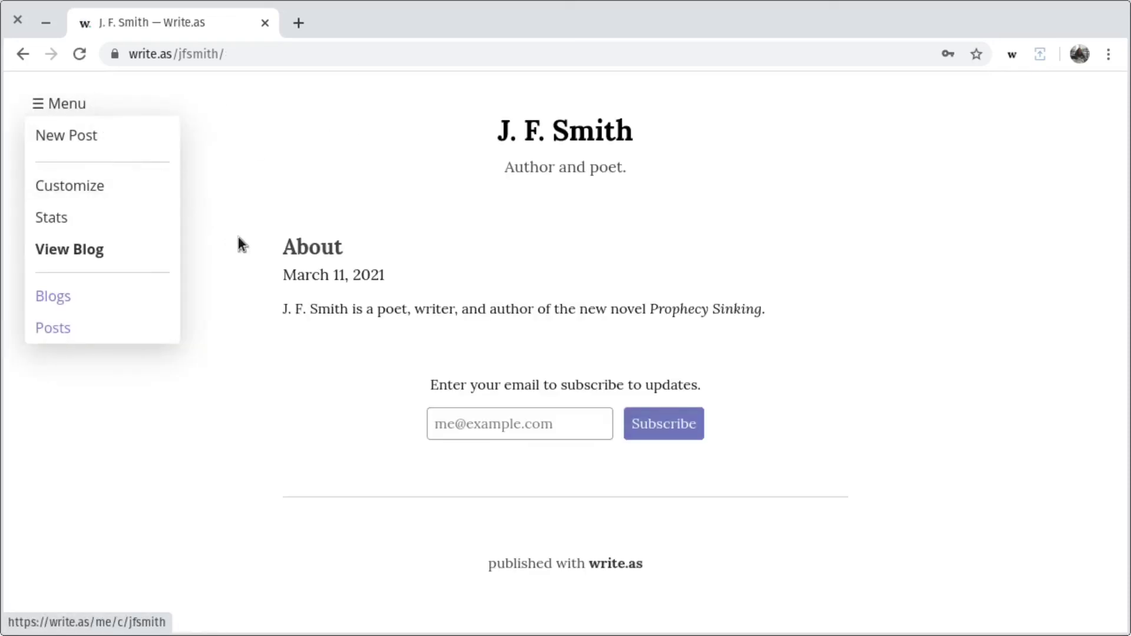